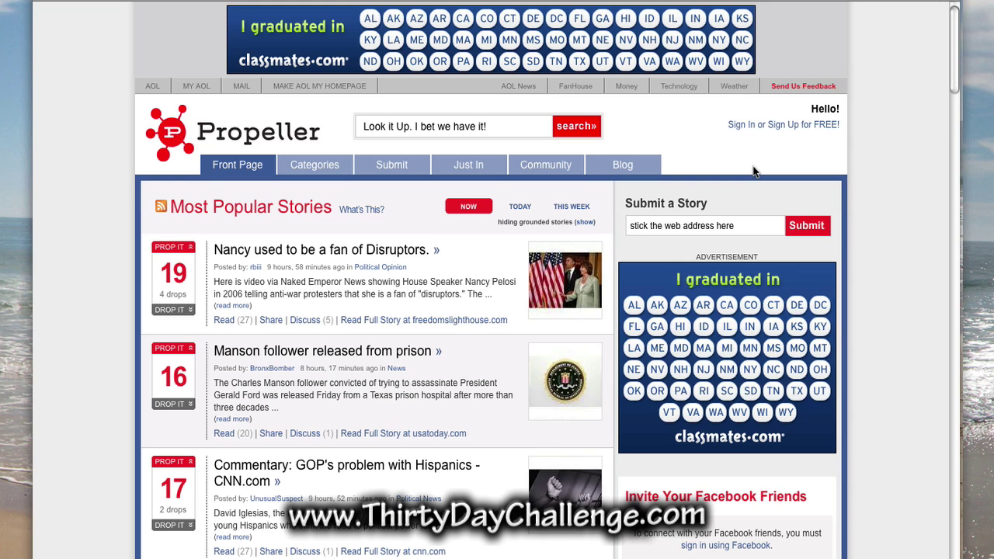
Step: Open the Propeller account creation form, review its fields and captcha, and close the form
click(789, 125)
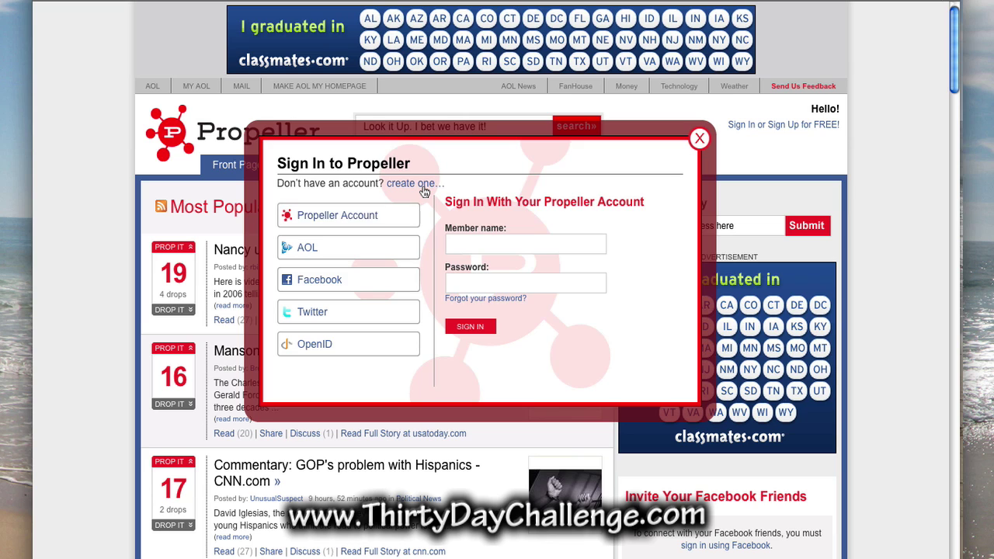
click(423, 188)
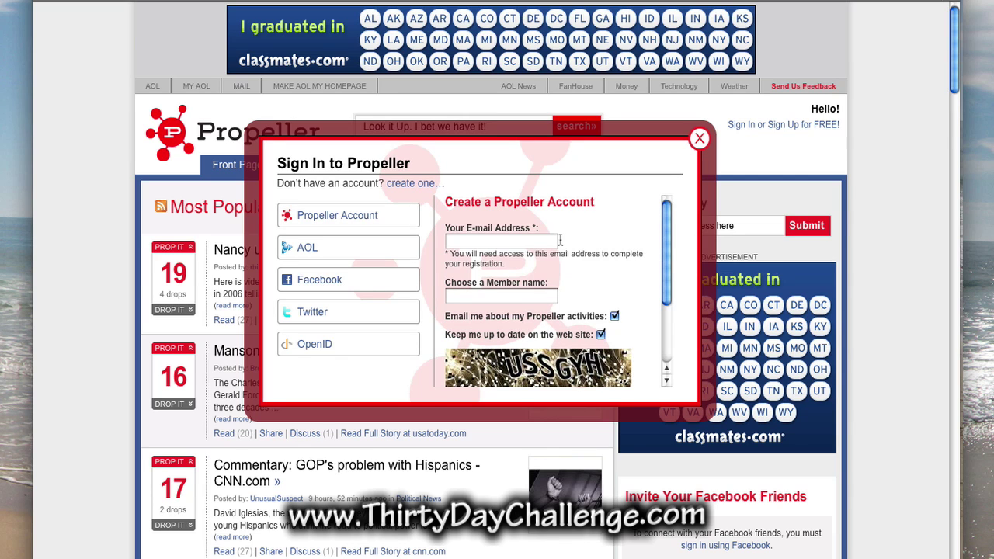
drag(666, 231, 666, 283)
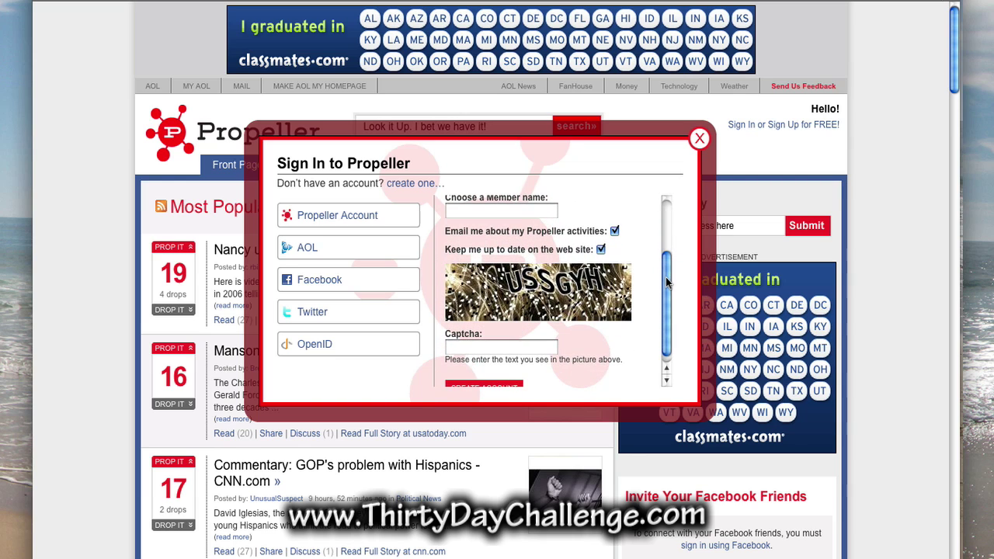
drag(665, 283, 666, 231)
click(544, 272)
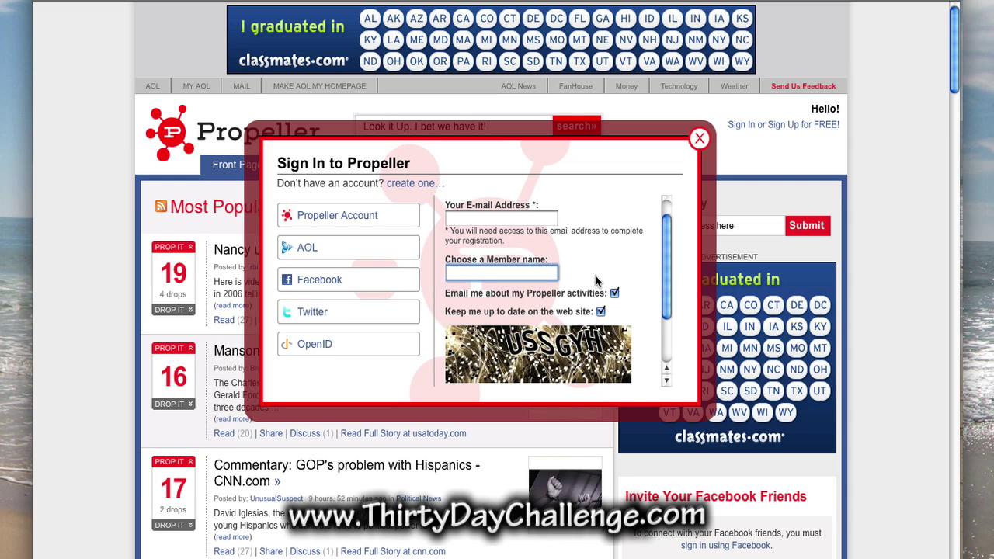
click(697, 139)
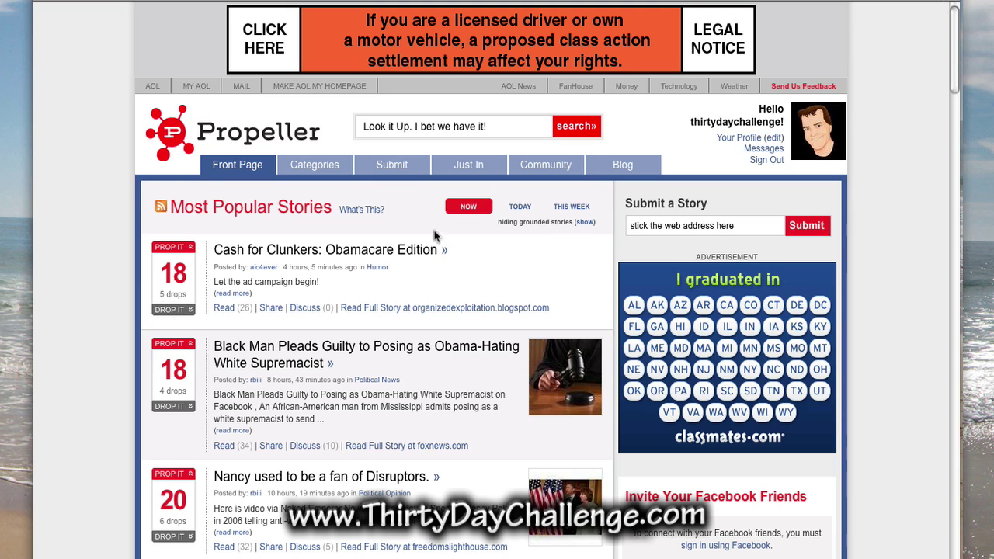
click(319, 168)
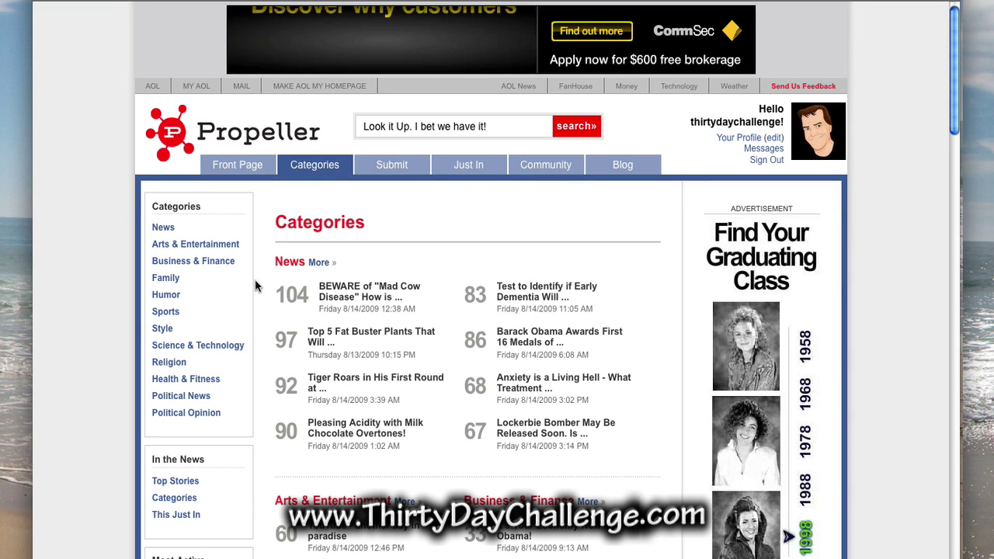
click(393, 168)
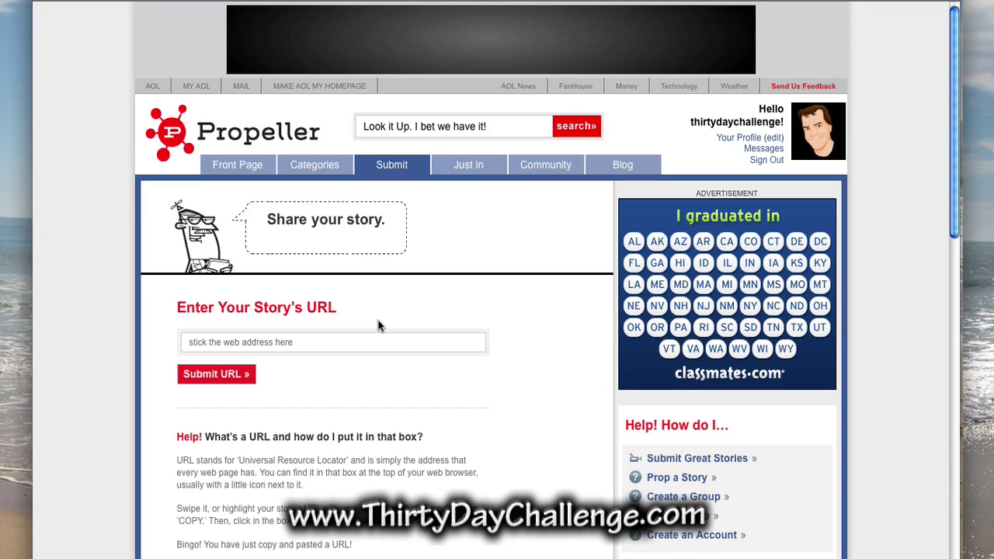
click(305, 353)
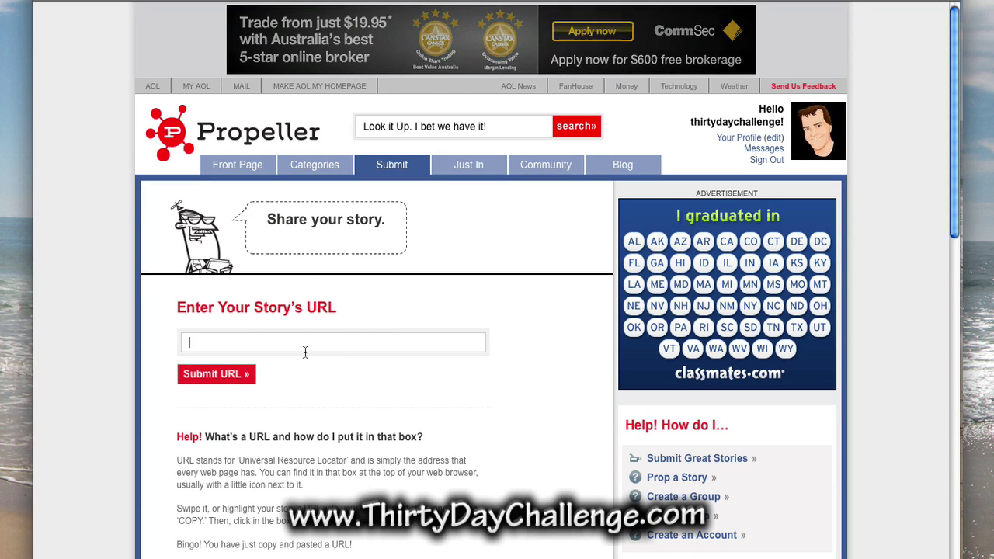
click(318, 2)
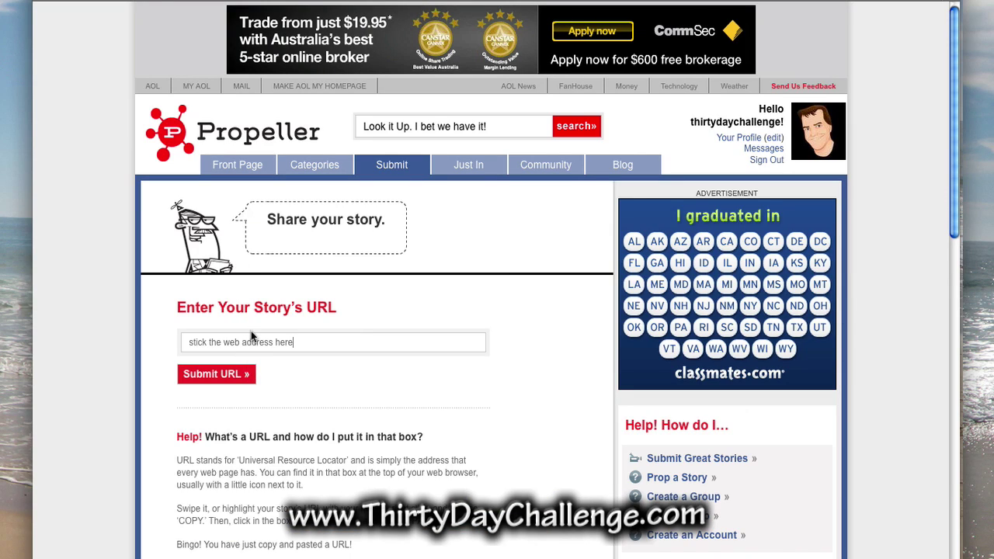
click(251, 342)
text(http://www.thirtydaychallenge.com/training/2009day14.php)
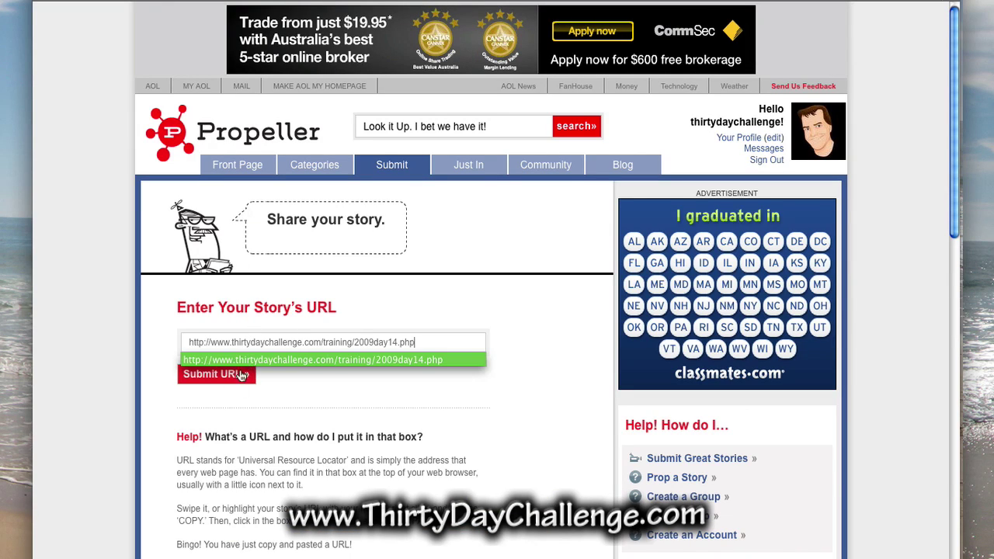
click(248, 386)
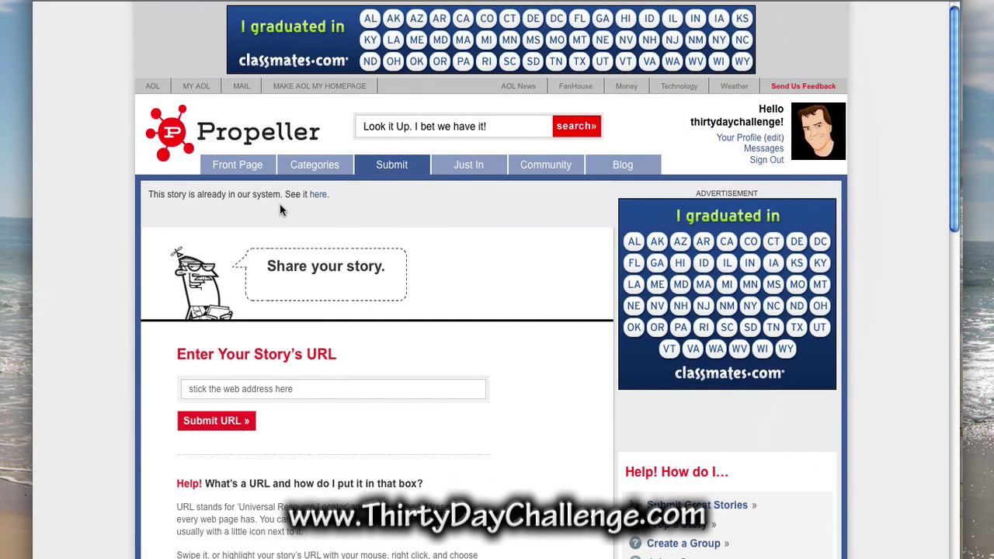
click(290, 4)
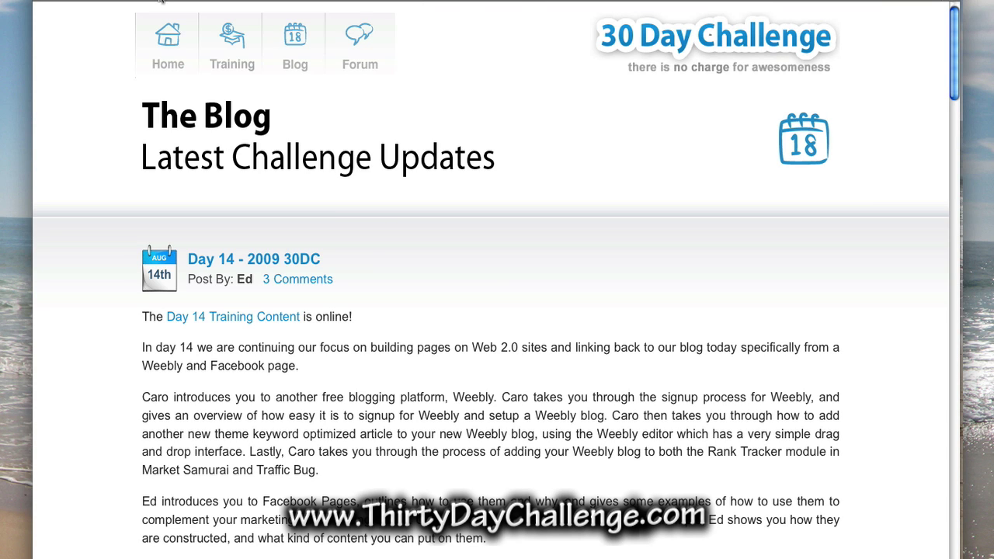
click(163, 4)
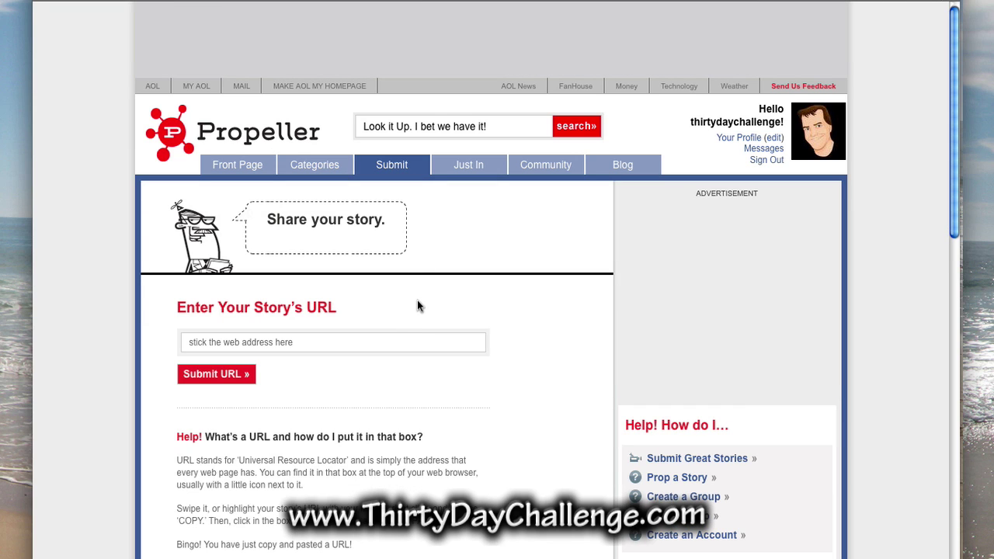
click(243, 347)
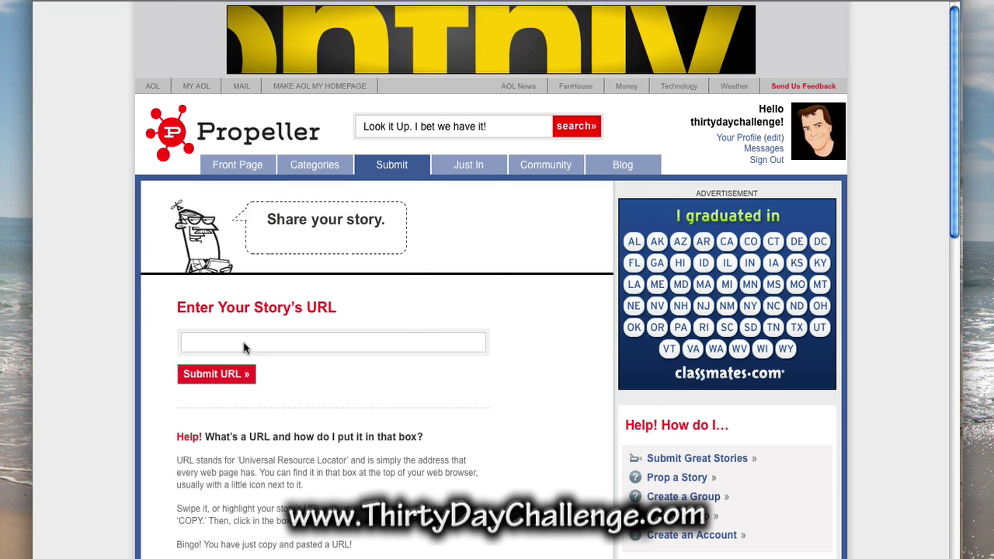
text(http://www.thirtydaychallenge.com/blog/)
click(230, 386)
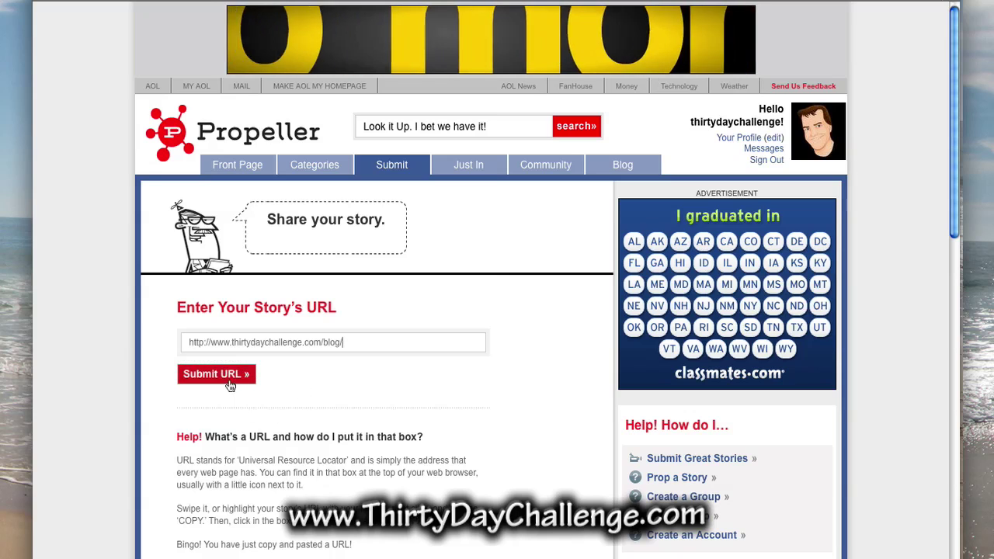
click(230, 378)
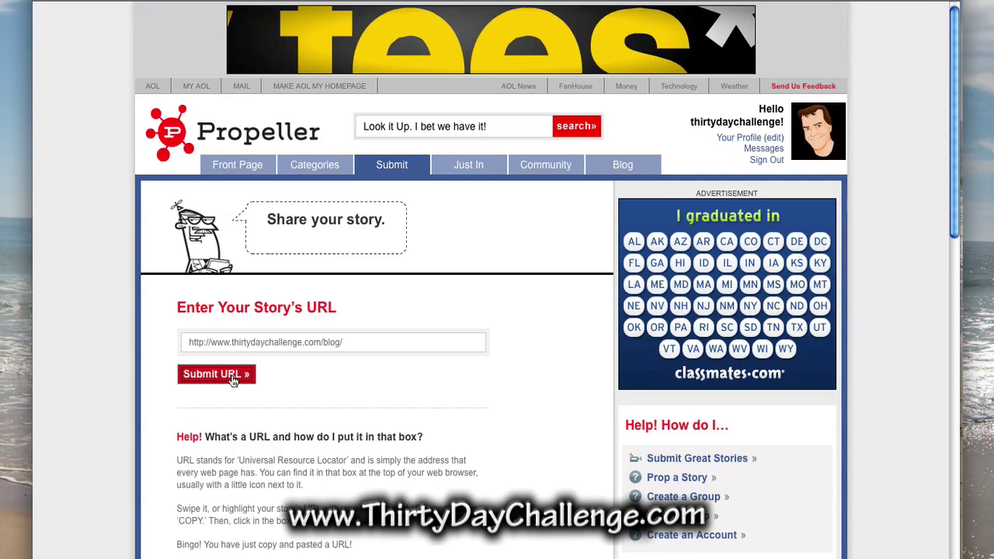
click(233, 380)
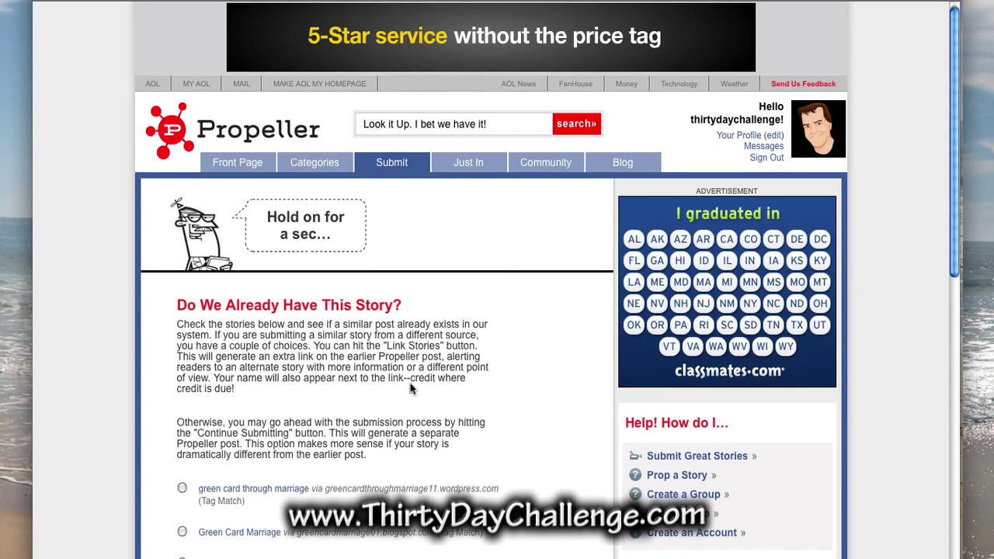
Step: Check the list of similar existing stories and continue submitting the blog as a separate story
scroll(420, 378, down, 3)
scroll(429, 367, down, 3)
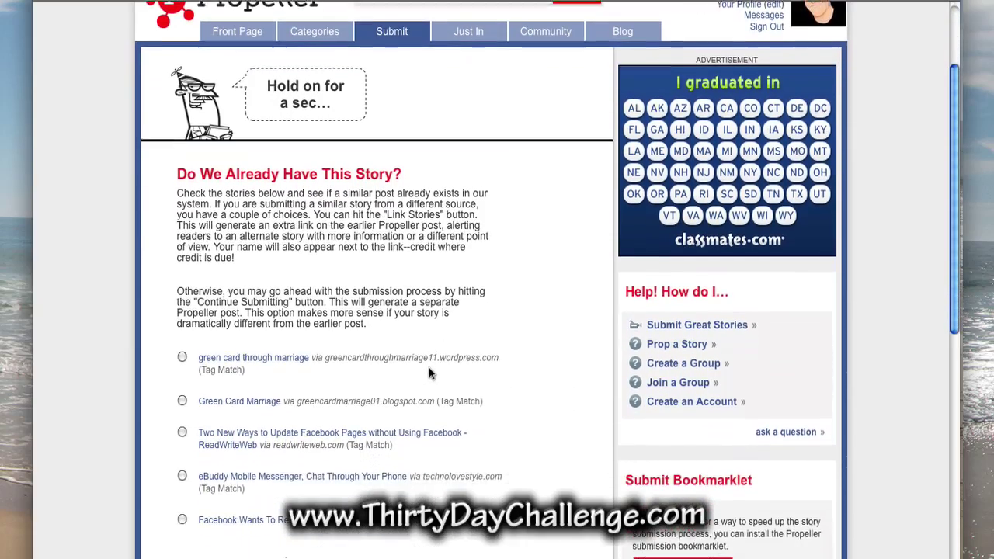
scroll(499, 344, down, 3)
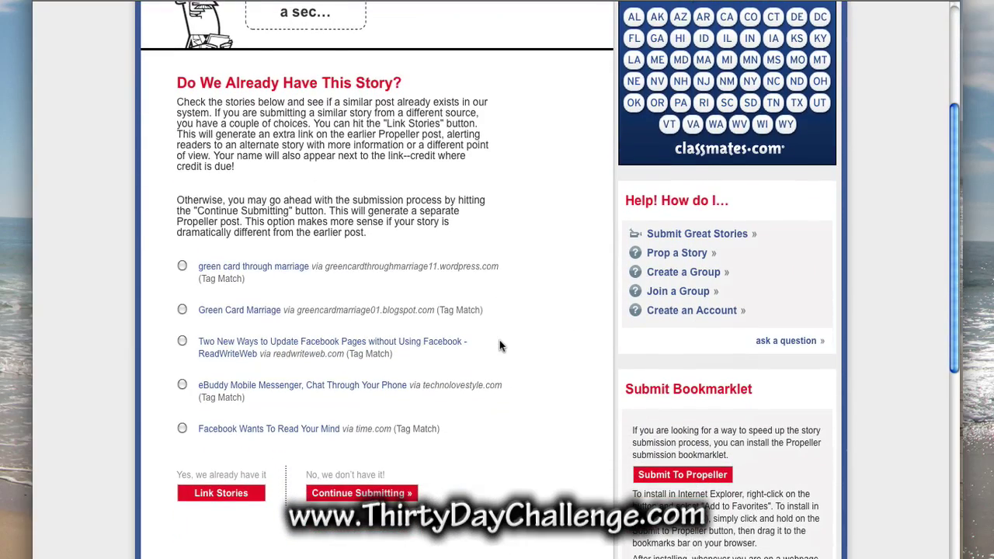
scroll(499, 345, down, 3)
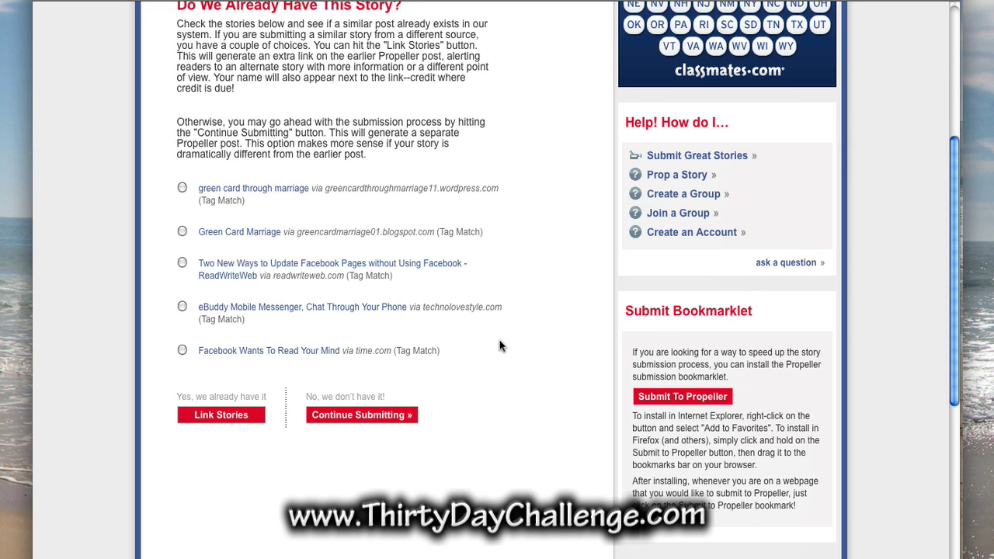
scroll(497, 344, down, 1)
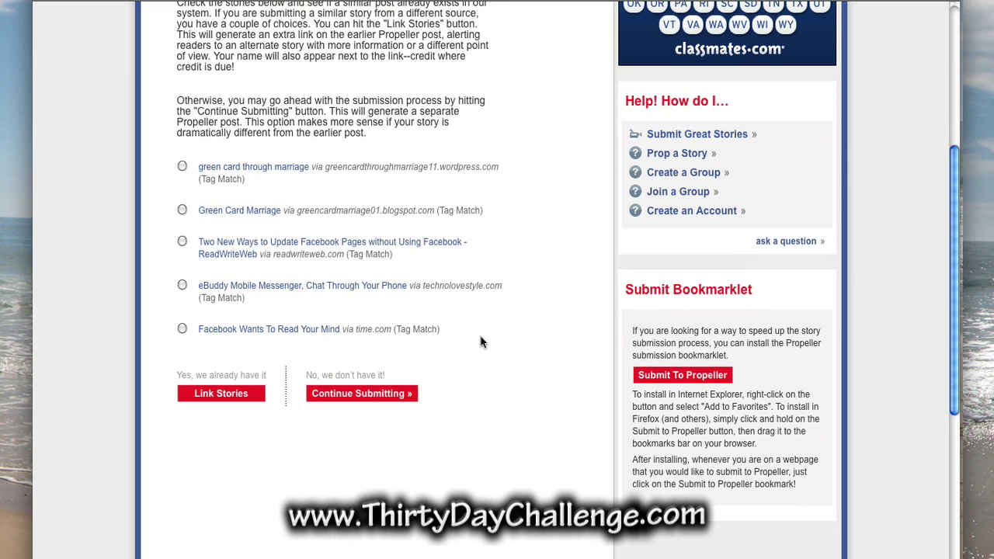
click(375, 397)
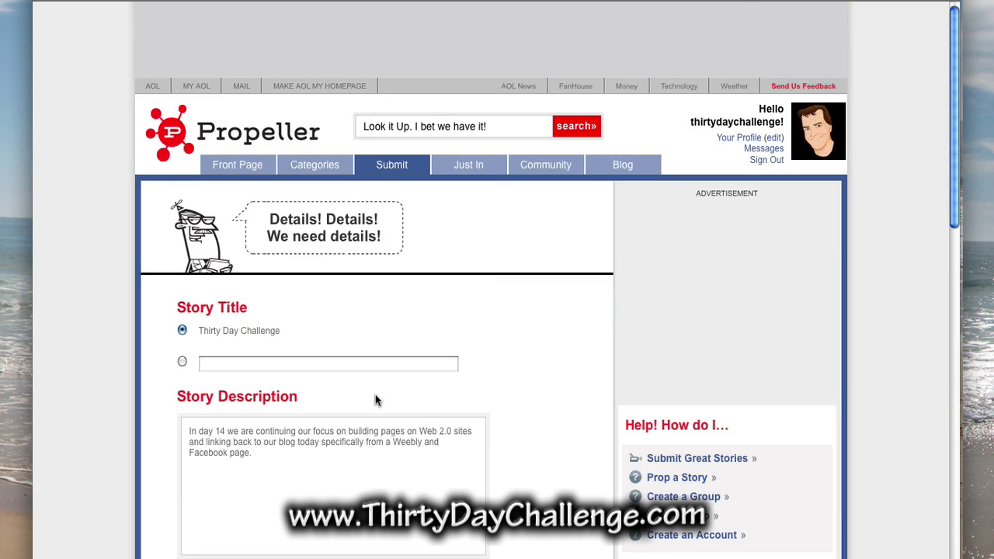
Step: Give the story the custom title "Thirty Day Challenge Blog" instead of the suggested one
scroll(375, 400, down, 4)
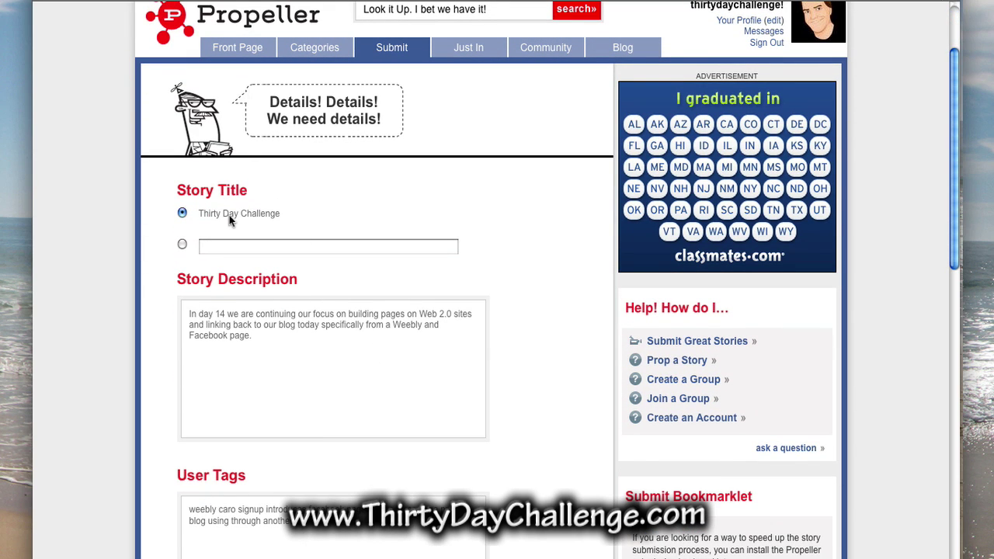
click(225, 247)
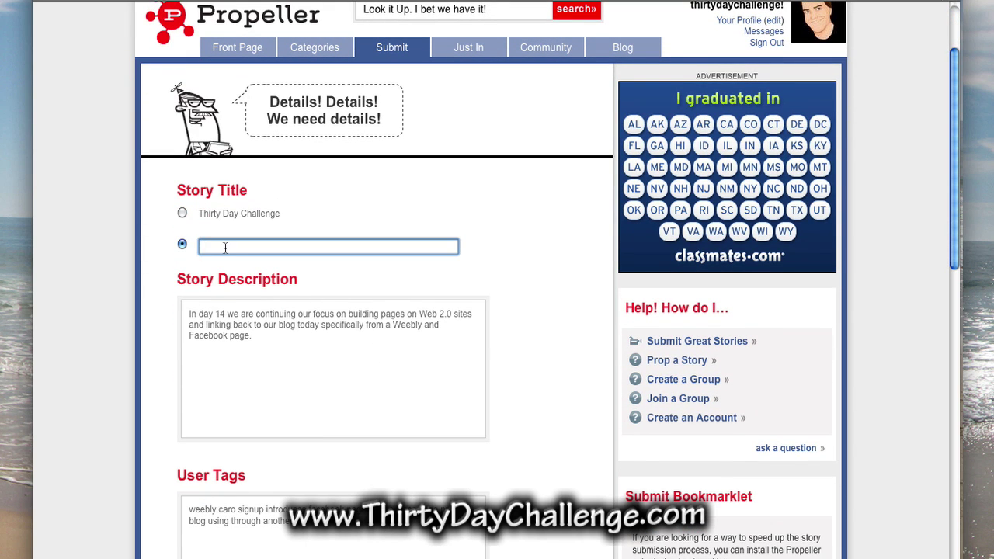
text(Thirty Dah)
key(BackSpace)
key(BackSpace)
text(y Challenege)
key(BackSpace)
key(BackSpace)
key(BackSpace)
text(ge Blog)
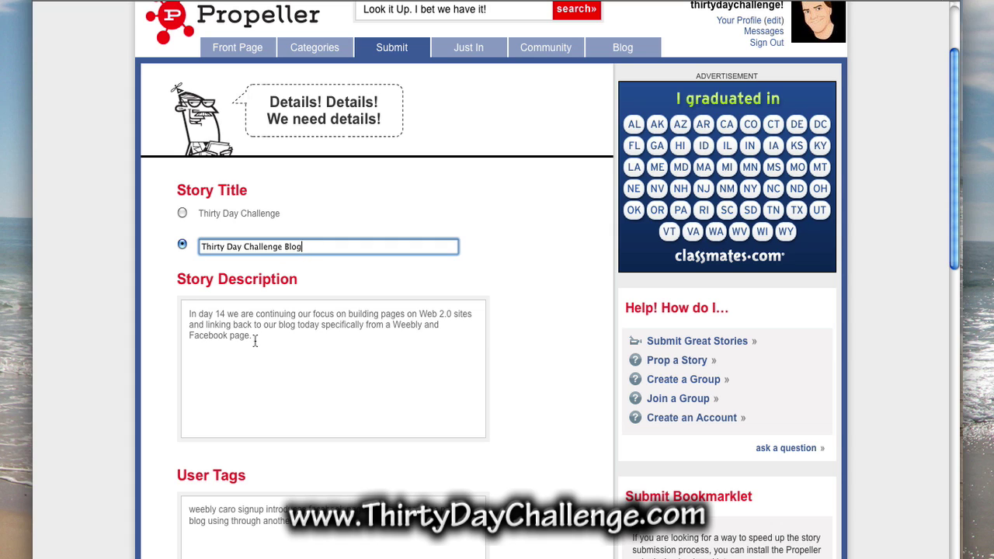
Step: Replace the suggested story description with "The official Thirty Day Challenge Blog."
drag(254, 339, 184, 318)
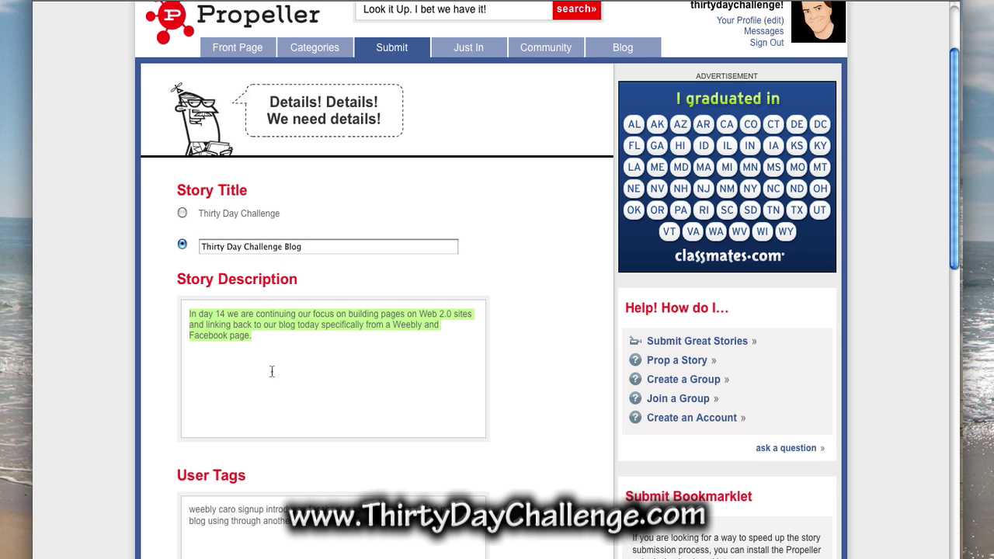
scroll(274, 369, down, 2)
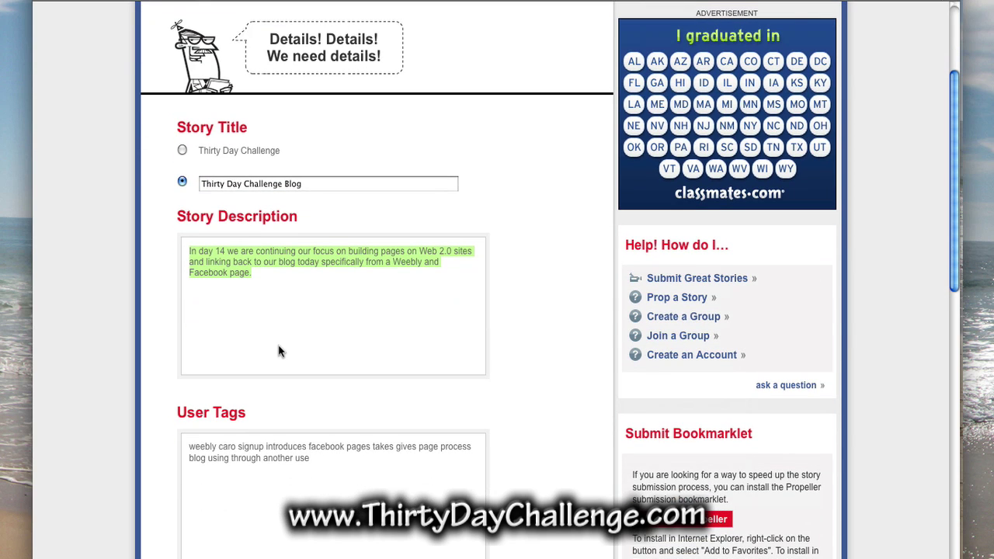
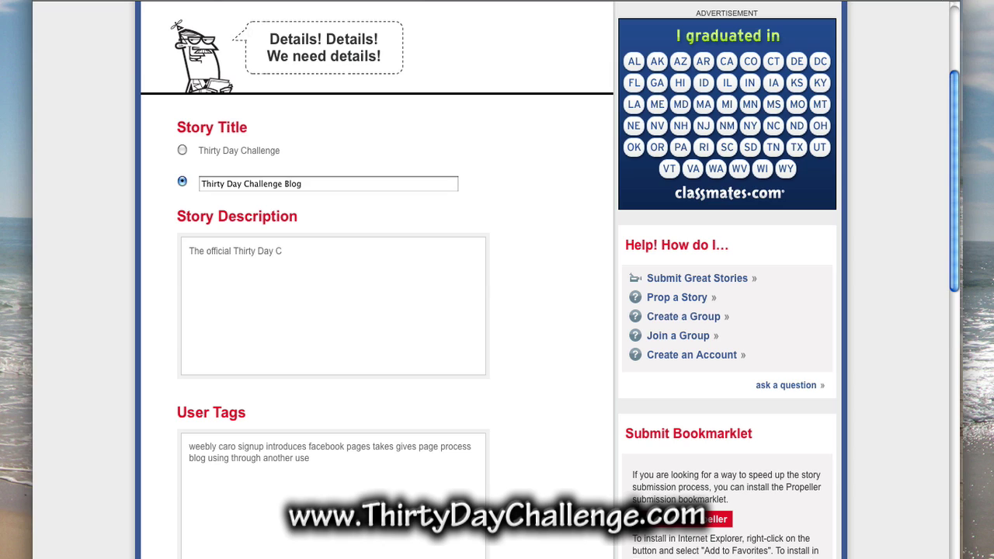
text(h)
text(alleneg Blog.)
click(311, 251)
key(BackSpace)
key(Right)
text(e)
click(349, 253)
scroll(354, 296, down, 2)
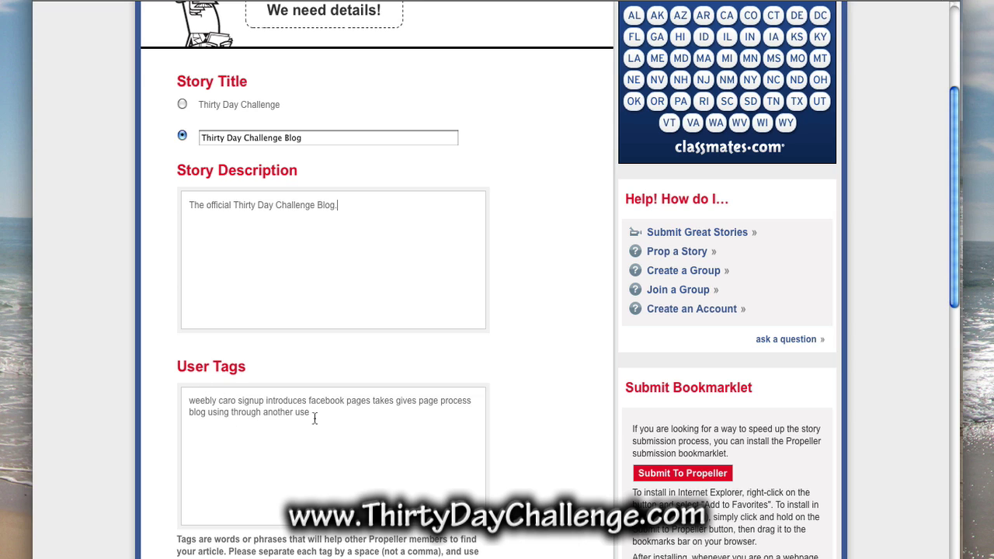
Step: Replace the suggested user tags with "thirty day challenge" followed by the names of the people behind the challenge
drag(311, 414, 187, 405)
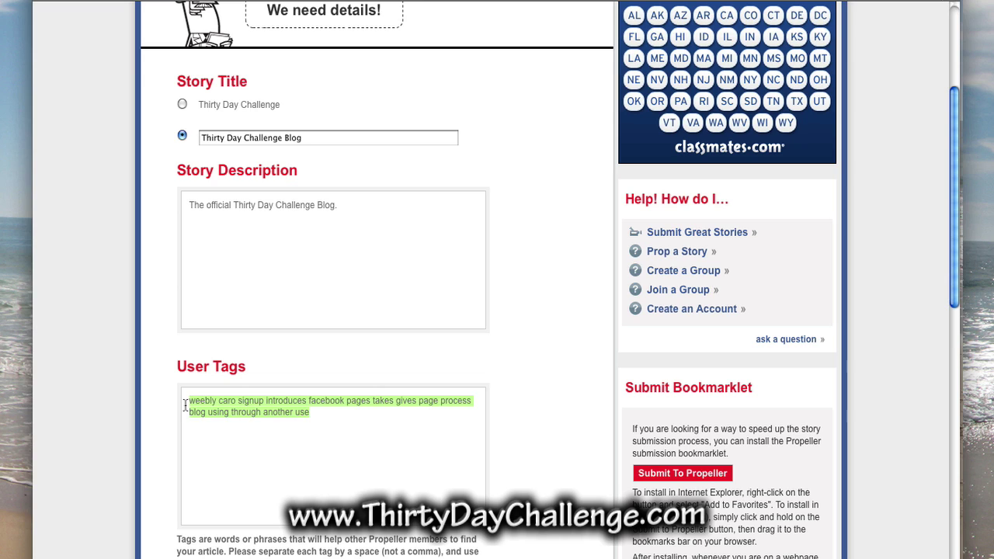
text(thrity)
key(BackSpace)
key(BackSpace)
key(BackSpace)
key(BackSpace)
key(BackSpace)
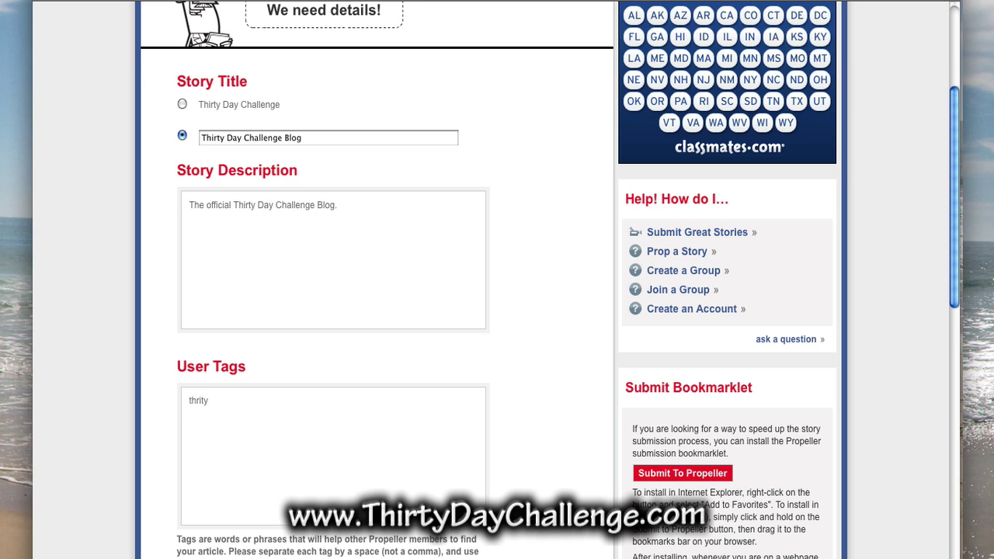
text(irty da)
key(BackSpace)
text(ay challeng)
key(BackSpace)
text(ge)
text(ed dale)
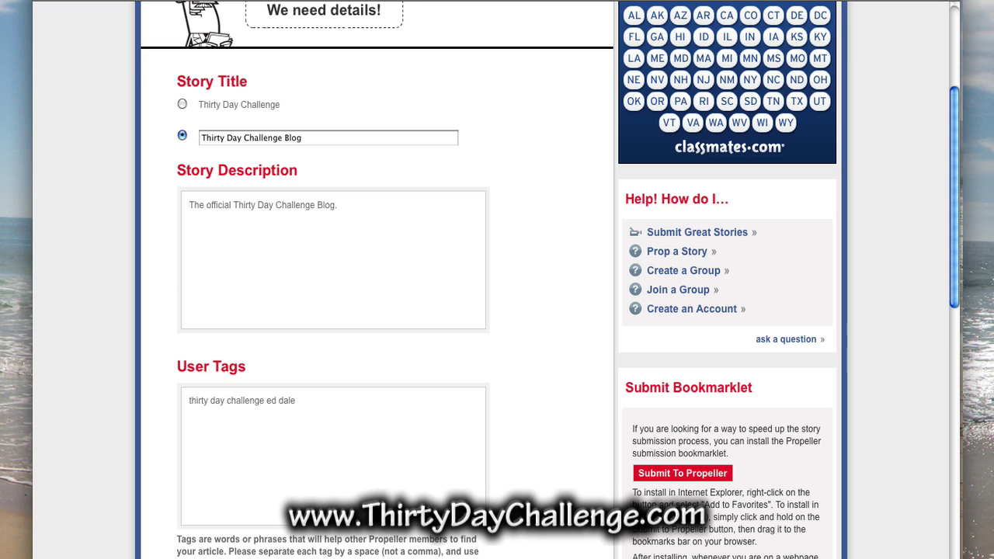
text( gurubob dan raine)
Step: Set the story category to Science & Technology with the laptop photo, and preview and submit the story
scroll(421, 448, down, 5)
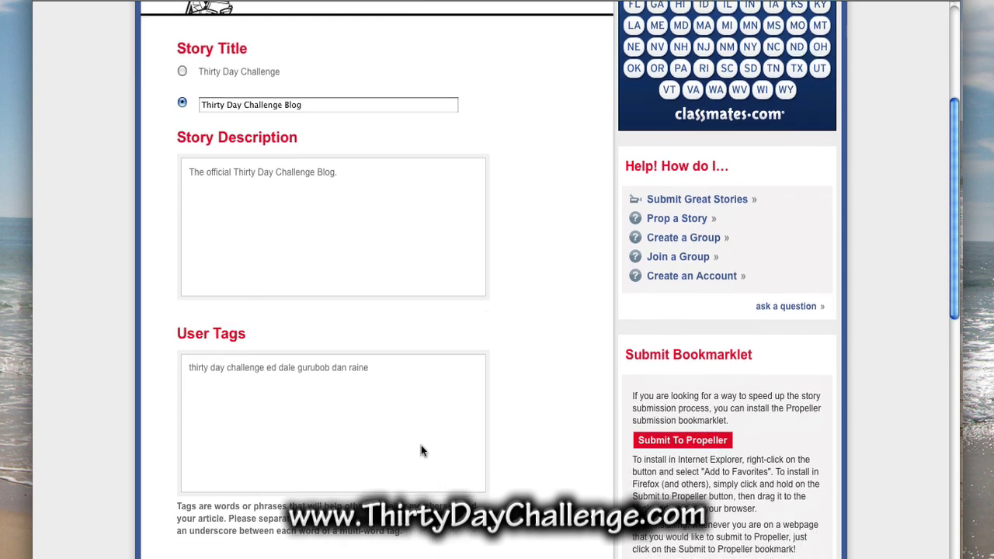
scroll(453, 400, down, 4)
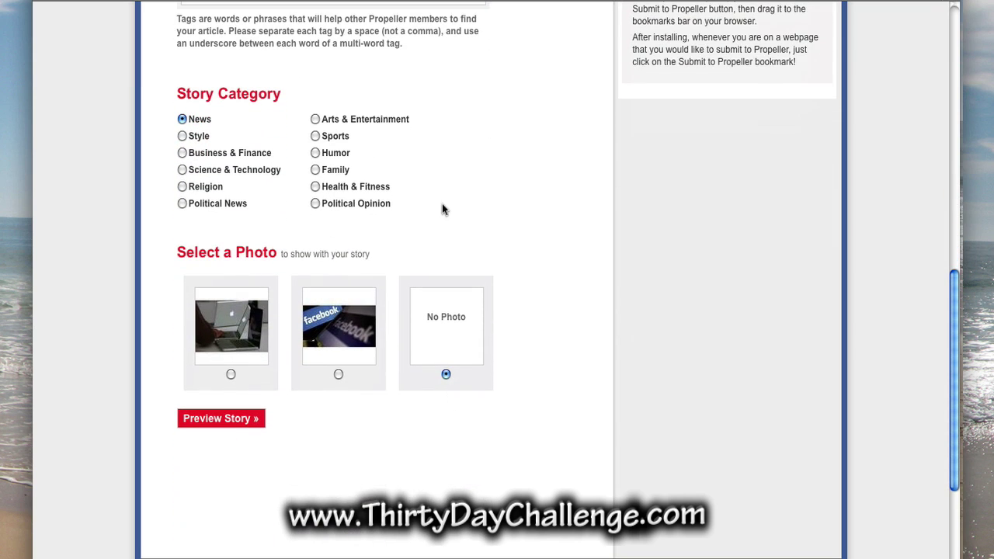
click(181, 169)
click(230, 374)
click(229, 423)
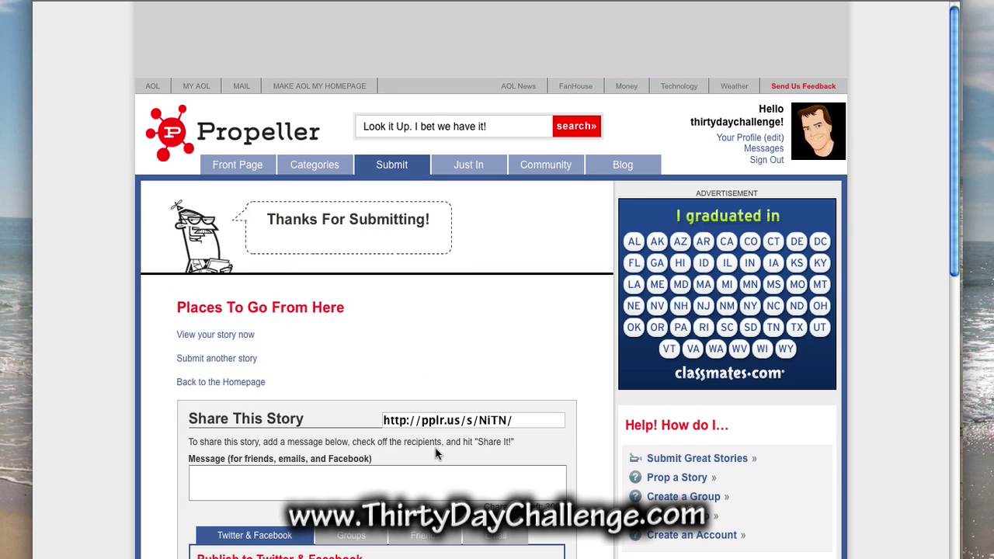
Step: Review the options for sharing the submitted story, including publishing it to Twitter and Facebook
scroll(436, 454, down, 3)
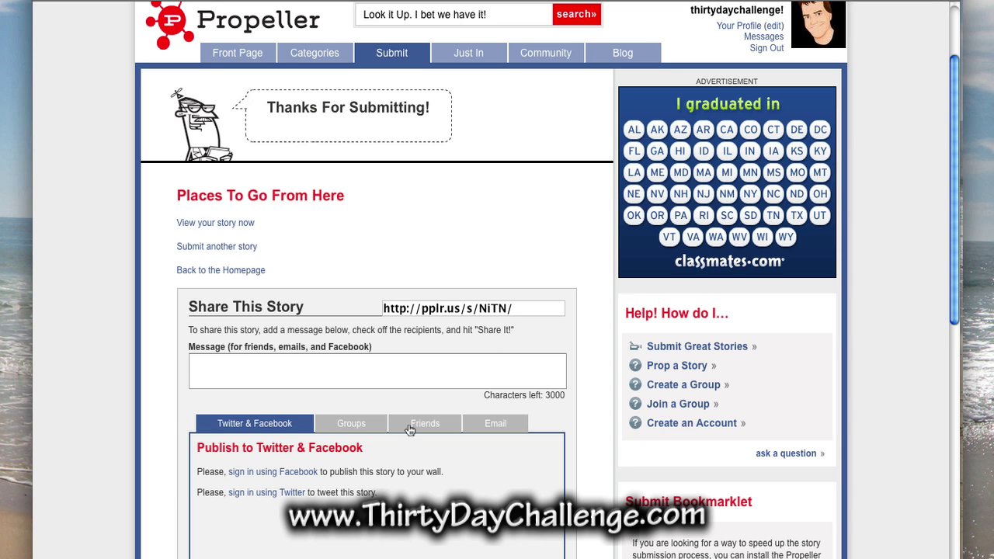
scroll(423, 452, down, 1)
scroll(424, 457, down, 1)
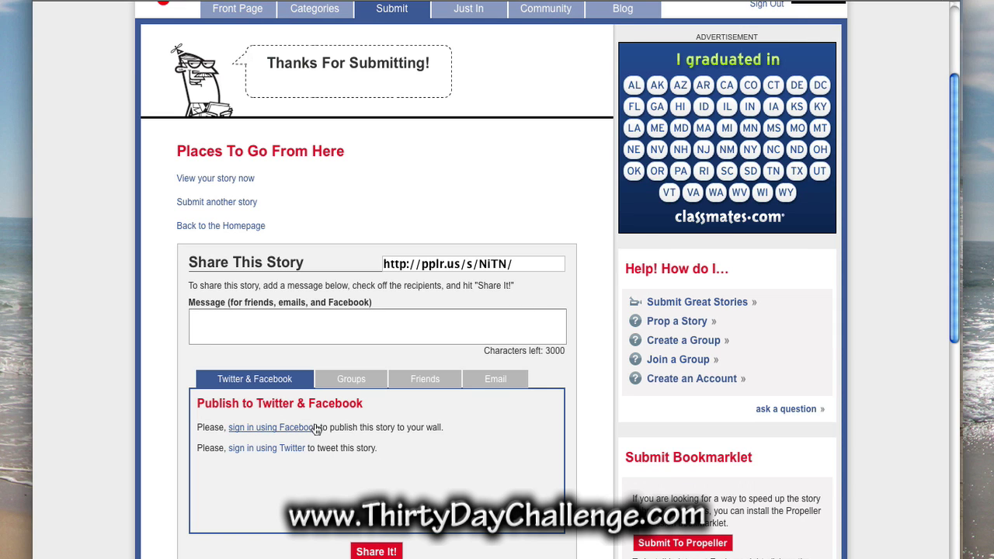
scroll(350, 426, up, 4)
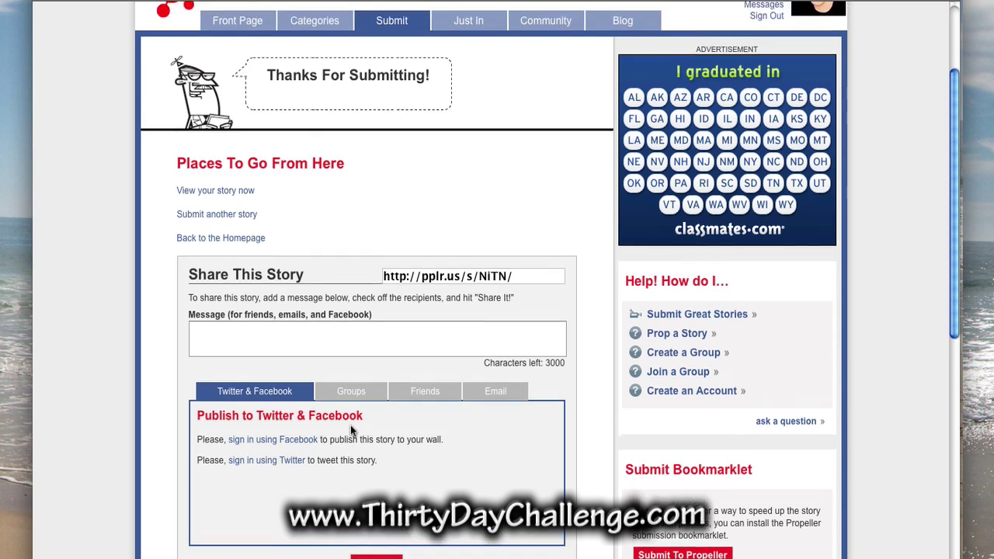